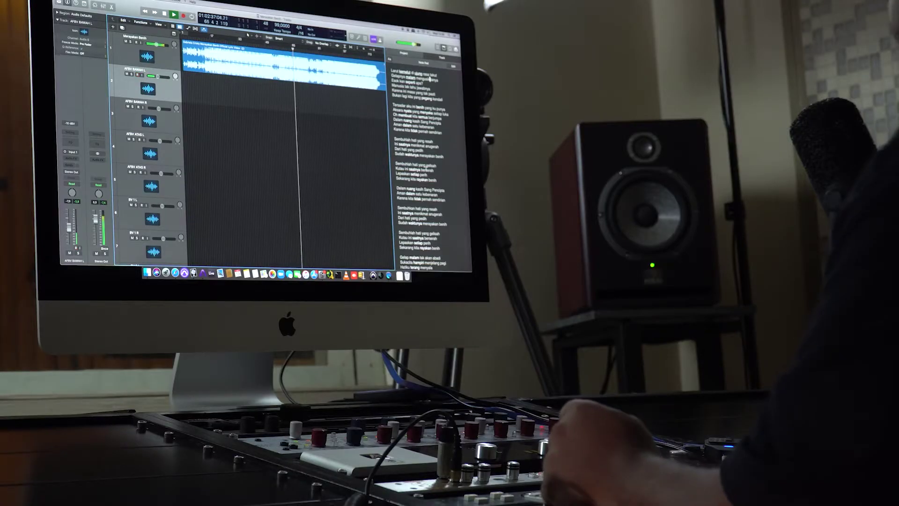
- Bring the chorus lyrics into view in the project notes and play the reference song from about bar 73
{"action": "scroll", "coordinate": [430, 79], "scroll_direction": "down", "scroll_amount": 5}
{"action": "scroll", "coordinate": [425, 168], "scroll_direction": "up", "scroll_amount": 1}
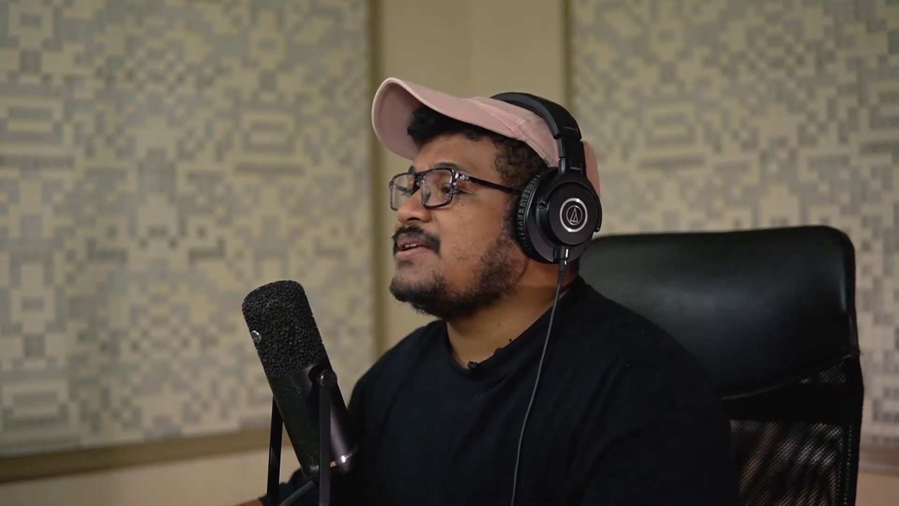
{"action": "scroll", "coordinate": [818, 241], "scroll_direction": "up", "scroll_amount": 2}
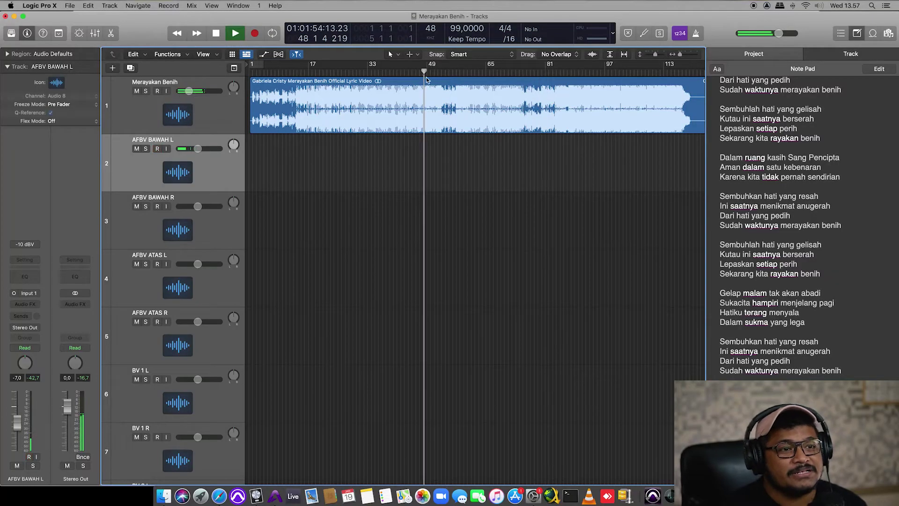
{"action": "key", "text": "space"}
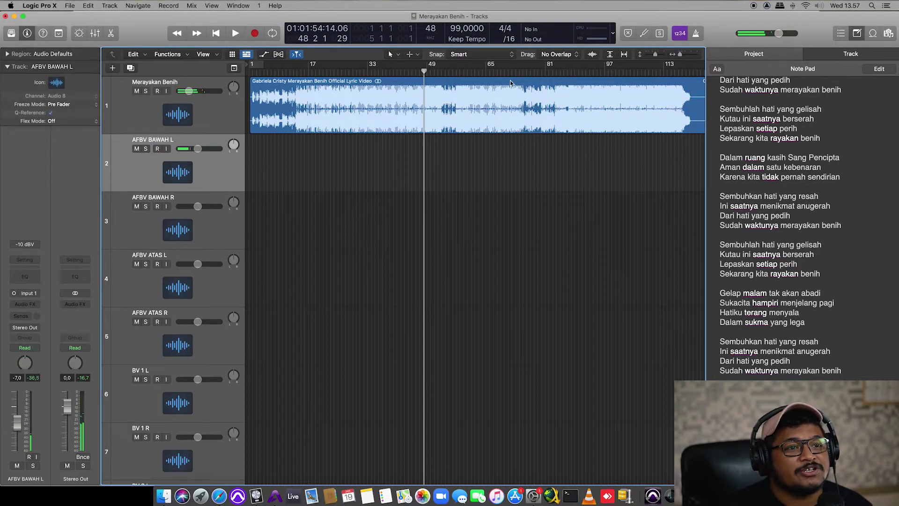
{"action": "left_click", "coordinate": [517, 70]}
{"action": "key", "text": "space"}
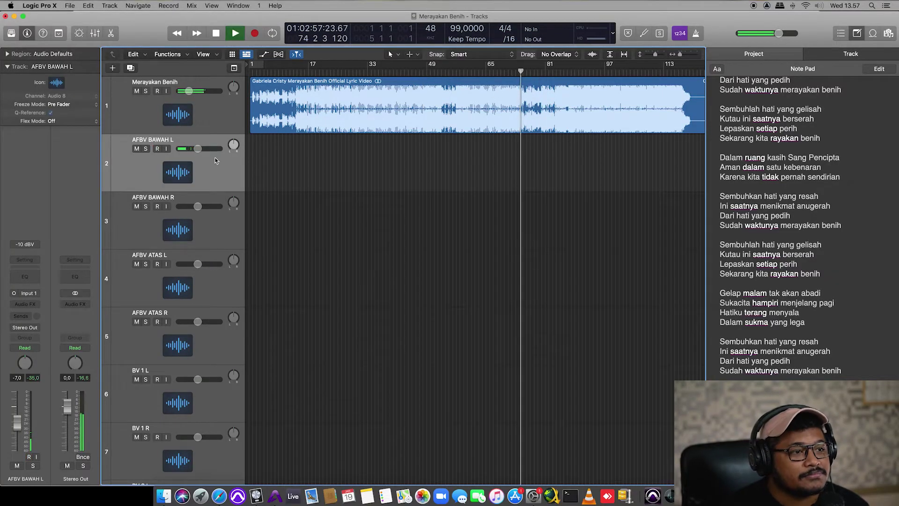
- Arm the AFBV BAWAH L track and record a vocal take from bar 74 to about bar 77
{"action": "left_click", "coordinate": [157, 149]}
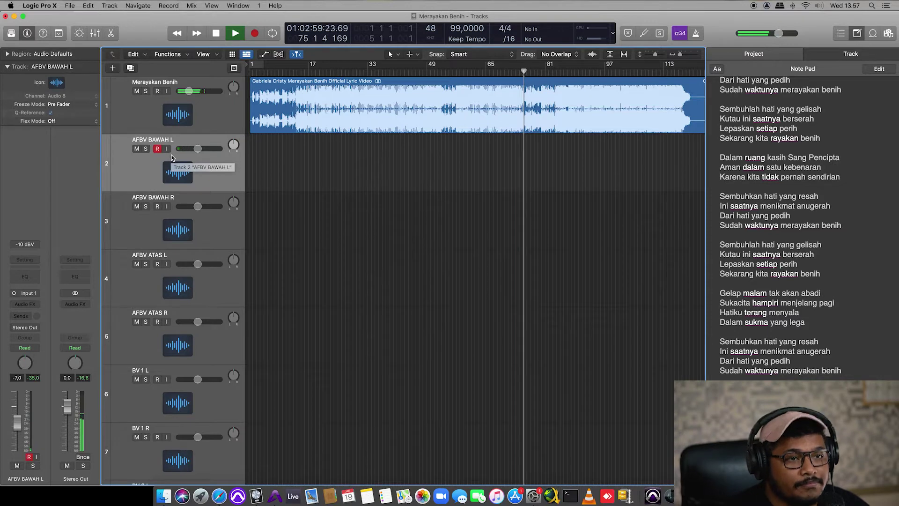
{"action": "key", "text": "r"}
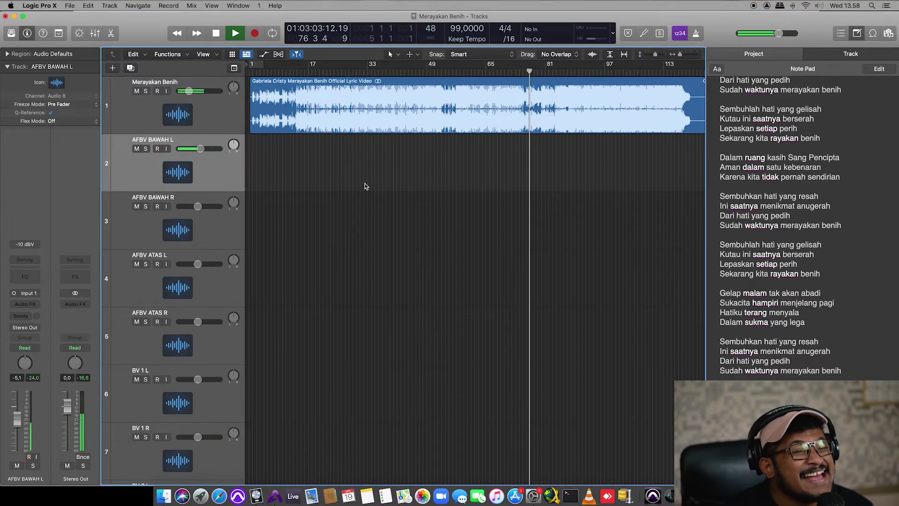
{"action": "key", "text": "ctrl+alt+r"}
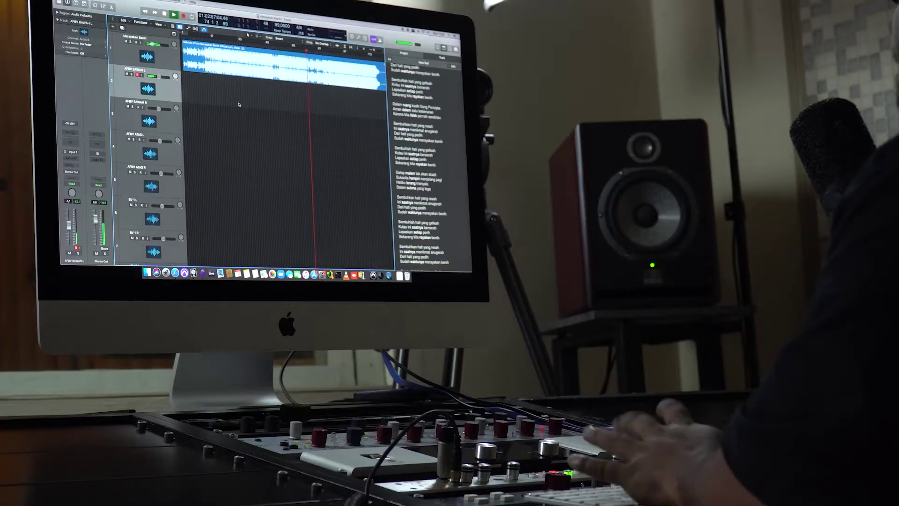
{"action": "key", "text": "r"}
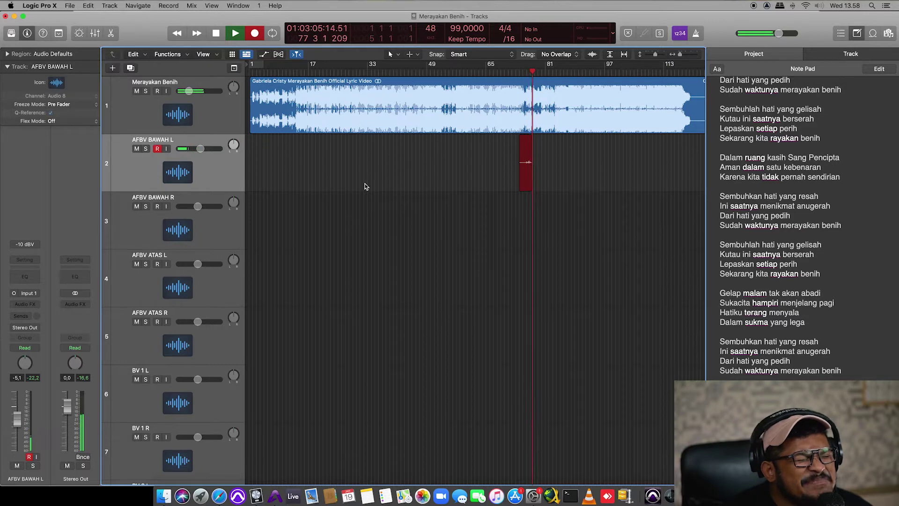
{"action": "key", "text": "space"}
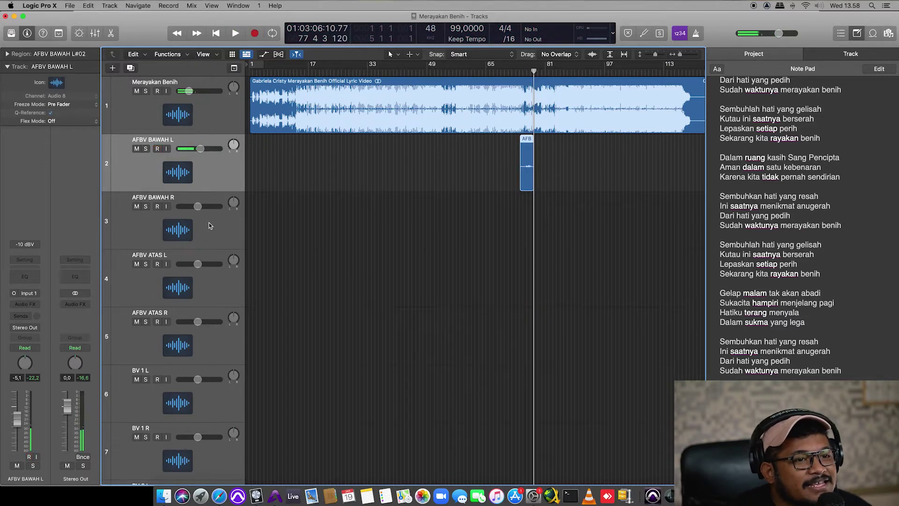
- Record a doubling vocal take on the AFBV BAWAH R track from bar 74 to about bar 77
{"action": "left_click", "coordinate": [206, 229]}
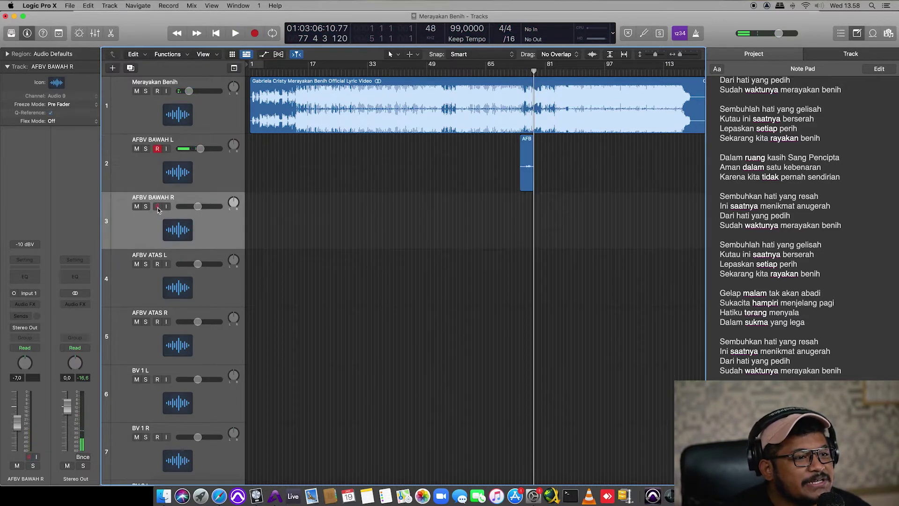
{"action": "key", "text": "r"}
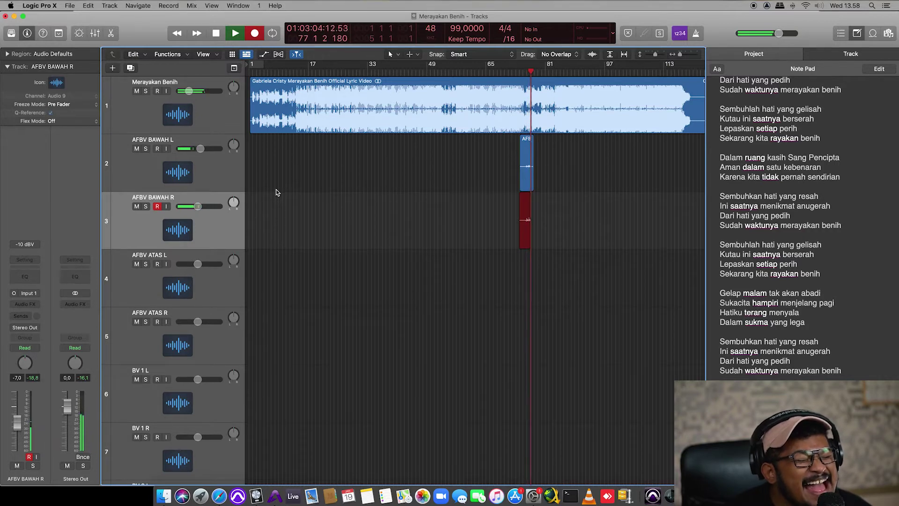
{"action": "key", "text": "space"}
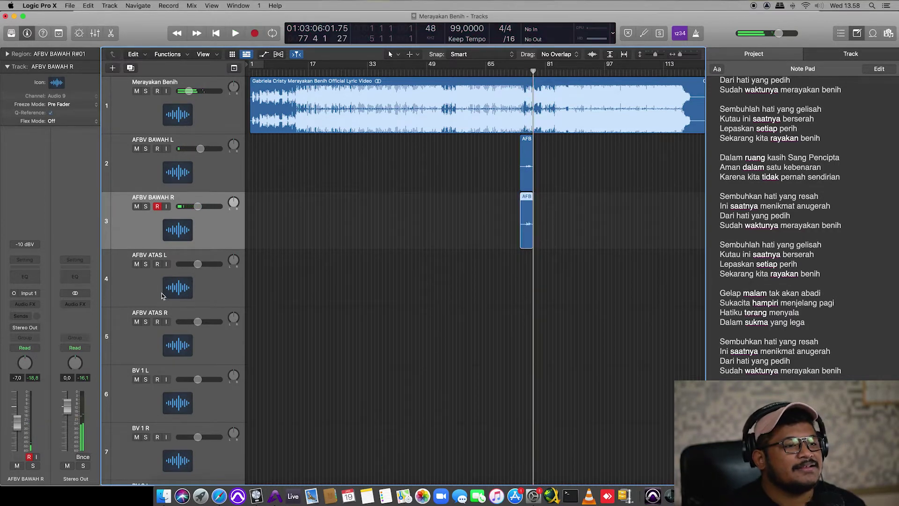
- Arm the AFBV ATAS L track and record a vocal take from bar 74 to about bar 79
{"action": "left_click", "coordinate": [158, 270]}
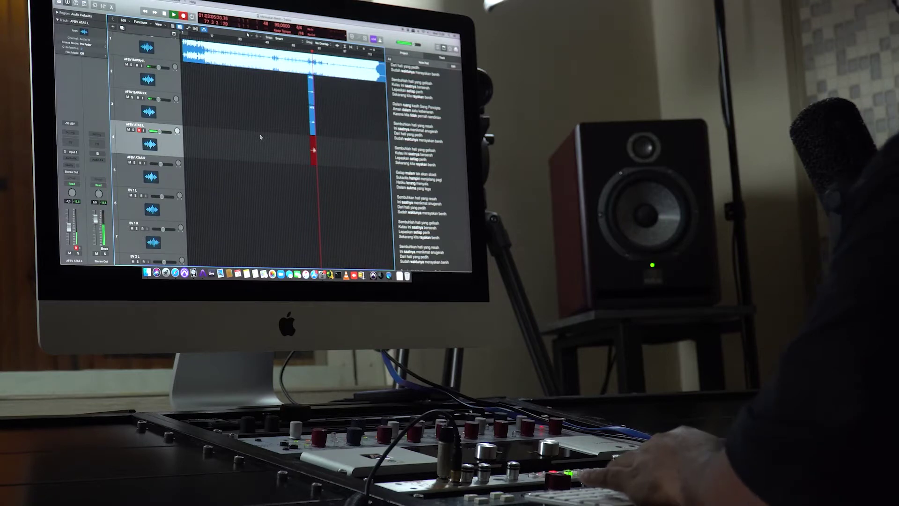
{"action": "key", "text": "space"}
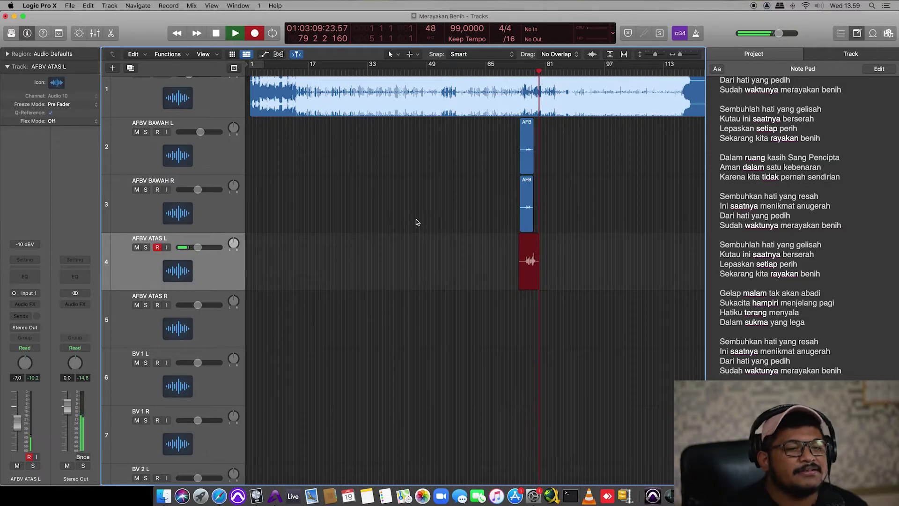
{"action": "key", "text": "space"}
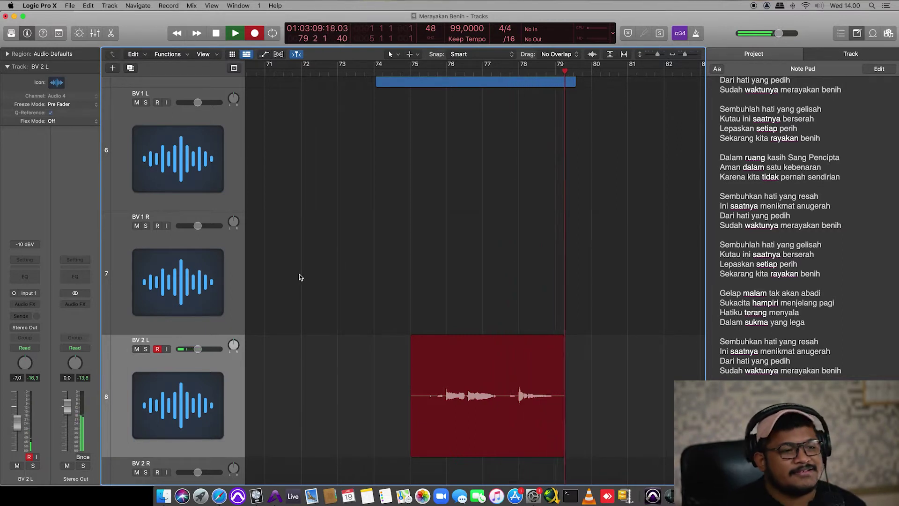
- Finish the BV 2 L vocal take at about bar 79 and record a double on BV 2 R from bar 75
{"action": "key", "text": "r"}
{"action": "scroll", "coordinate": [236, 331], "scroll_direction": "up", "scroll_amount": 3}
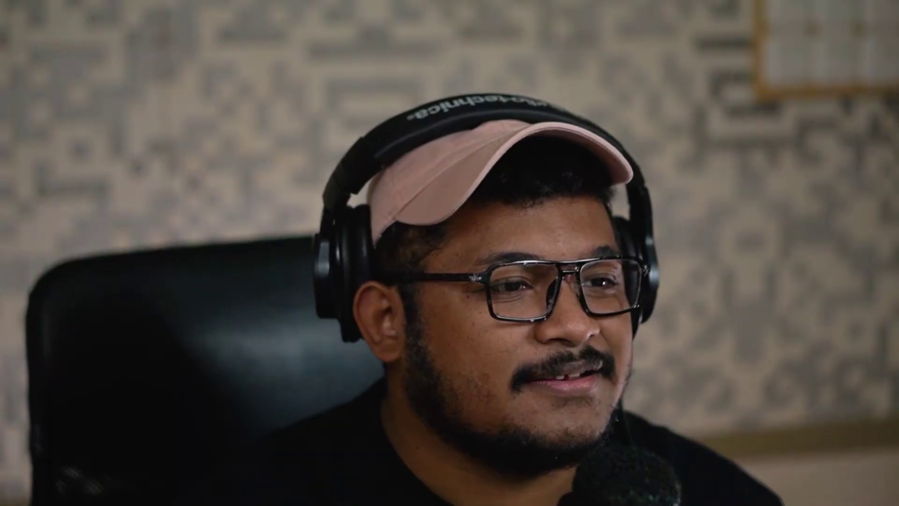
{"action": "key", "text": "r"}
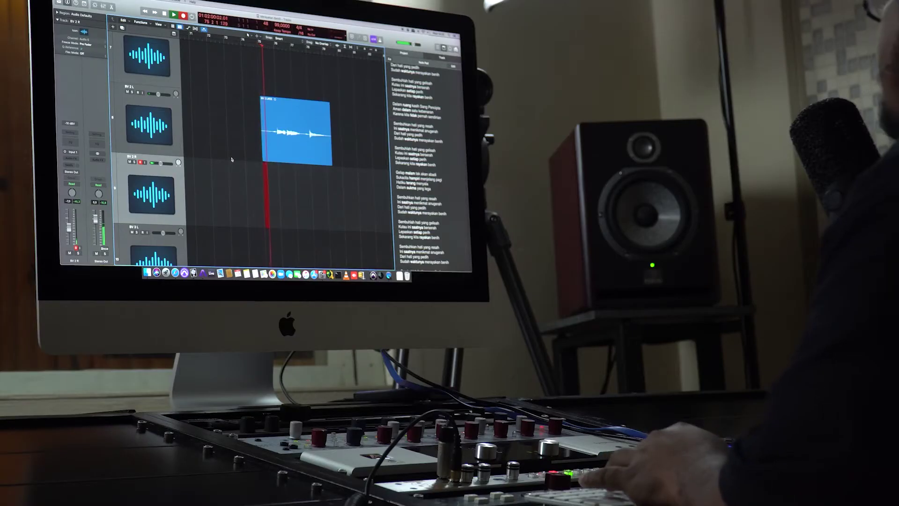
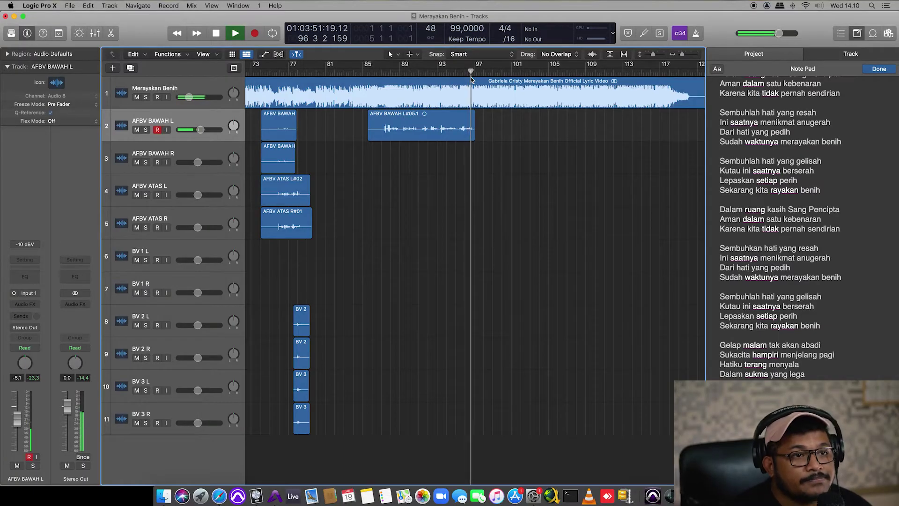
- Record vocal takes on AFBV BAWAH L from about bar 97 and on AFBV BAWAH R from bar 86, both to about bar 104
{"action": "key", "text": "r"}
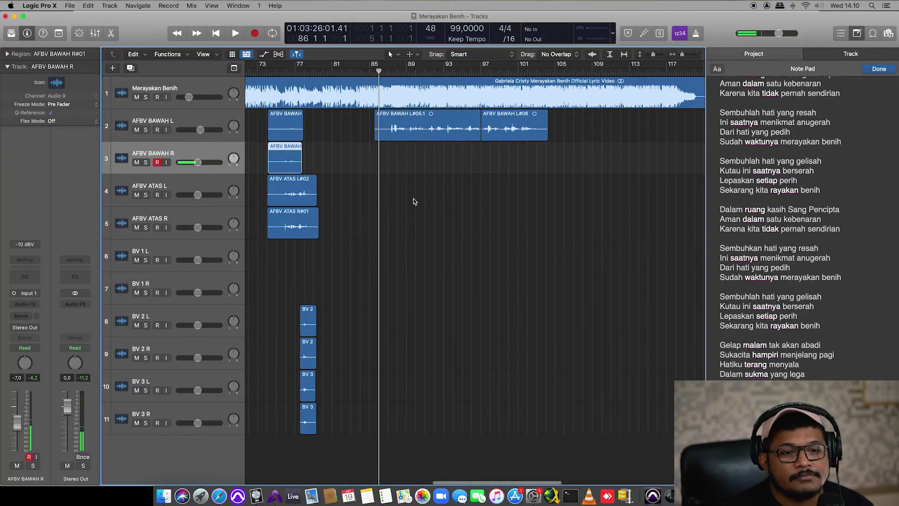
{"action": "key", "text": "r"}
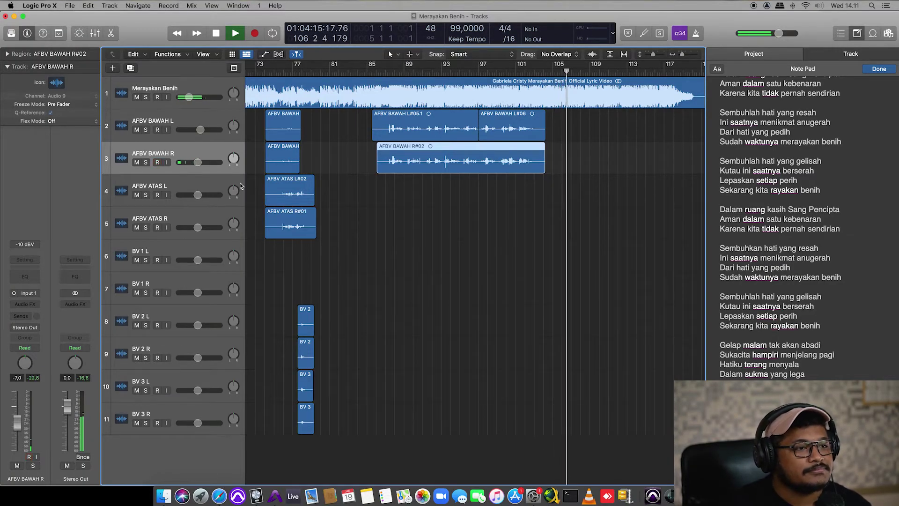
{"action": "key", "text": "alt+super+r"}
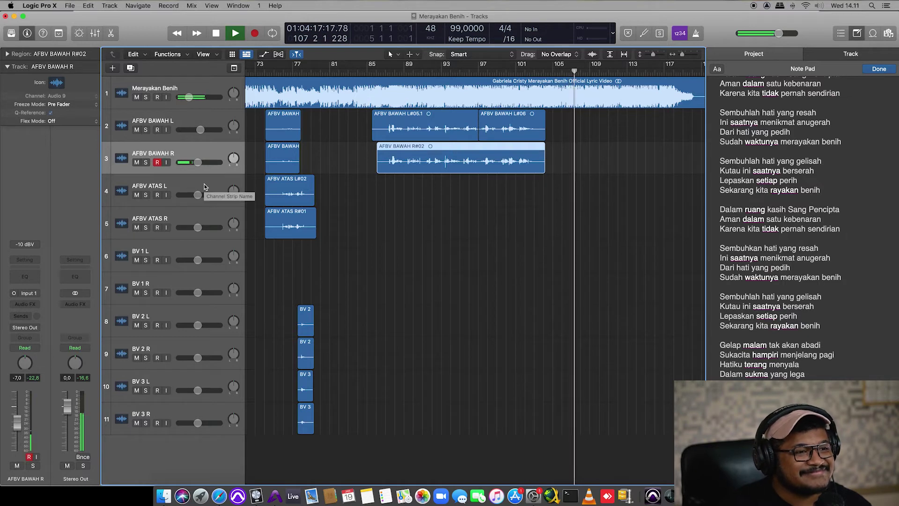
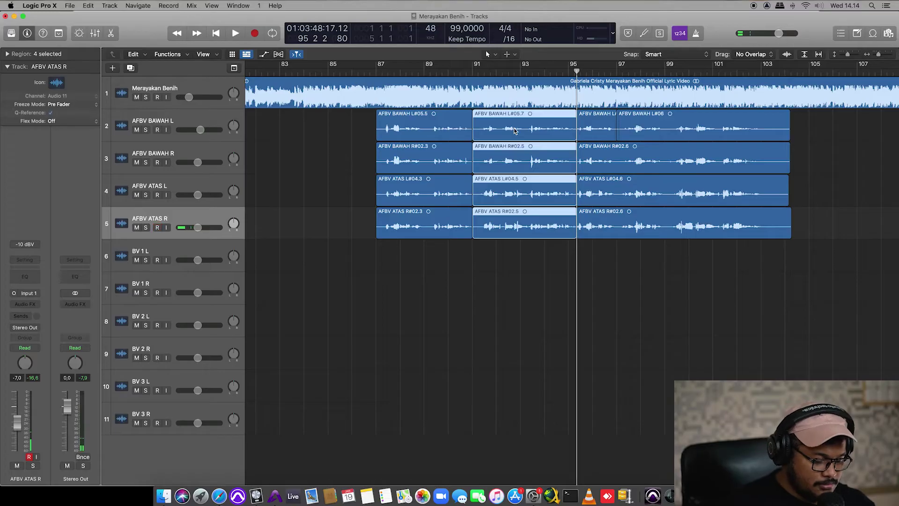
- Mute the four selected AFBV regions between bars 91 and 95, and play the arrangement from bar 91
{"action": "key", "text": "m"}
{"action": "left_click", "coordinate": [472, 71]}
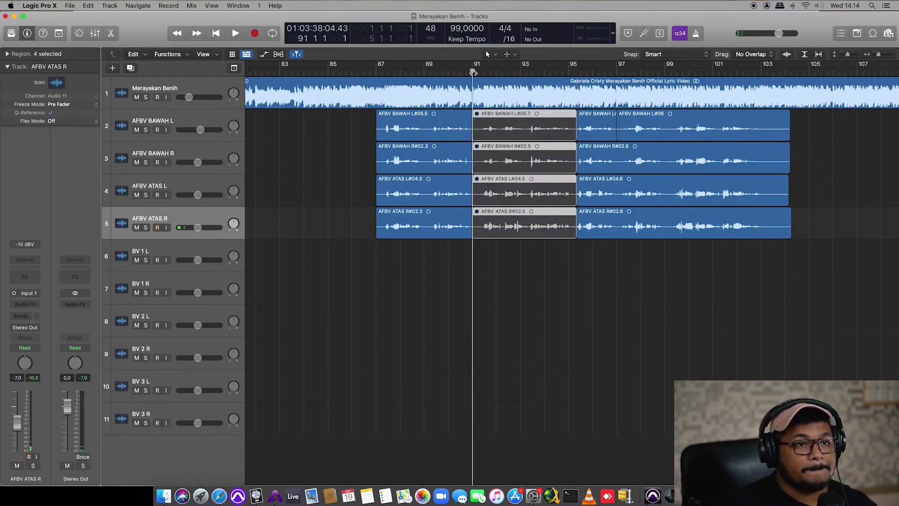
{"action": "key", "text": "space"}
{"action": "left_click", "coordinate": [584, 266]}
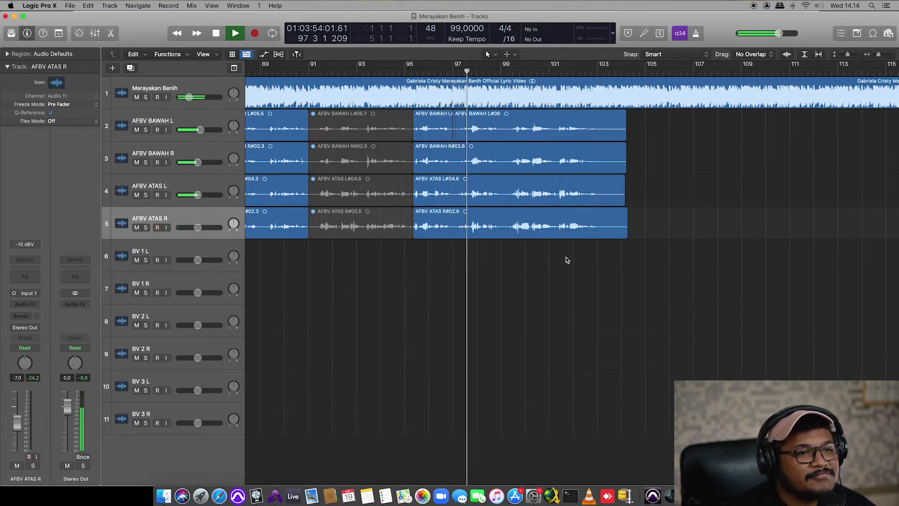
- Split the last AFBV regions on all four tracks at bar 99 and delete the parts after the split
{"action": "left_click_drag", "start_coordinate": [509, 266], "coordinate": [452, 136]}
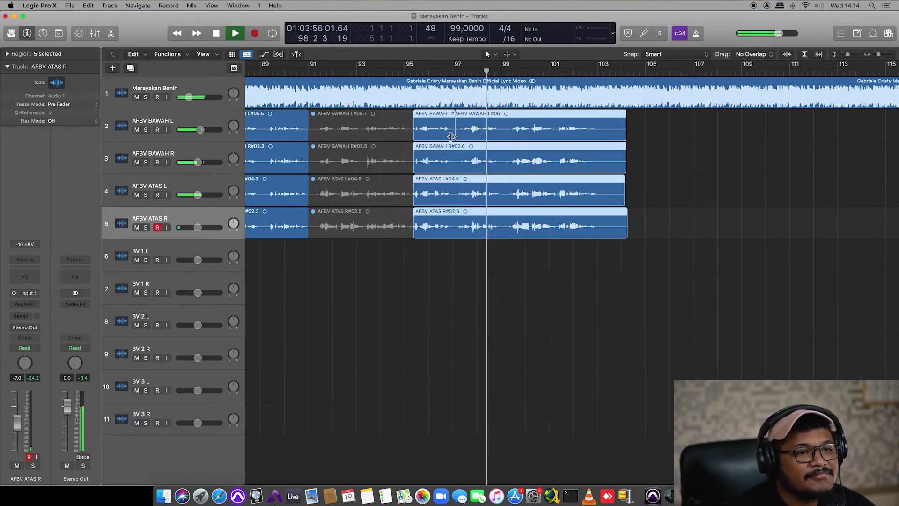
{"action": "key", "text": "space"}
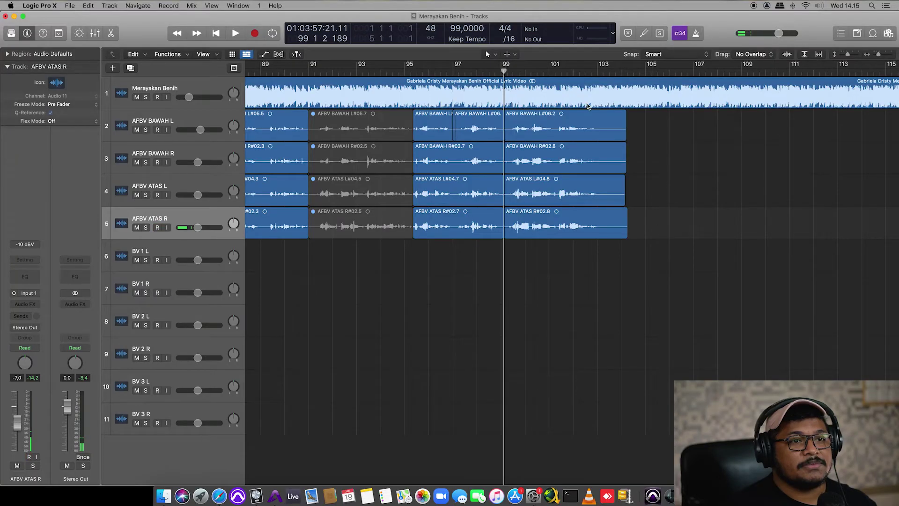
{"action": "double_click", "coordinate": [581, 72]}
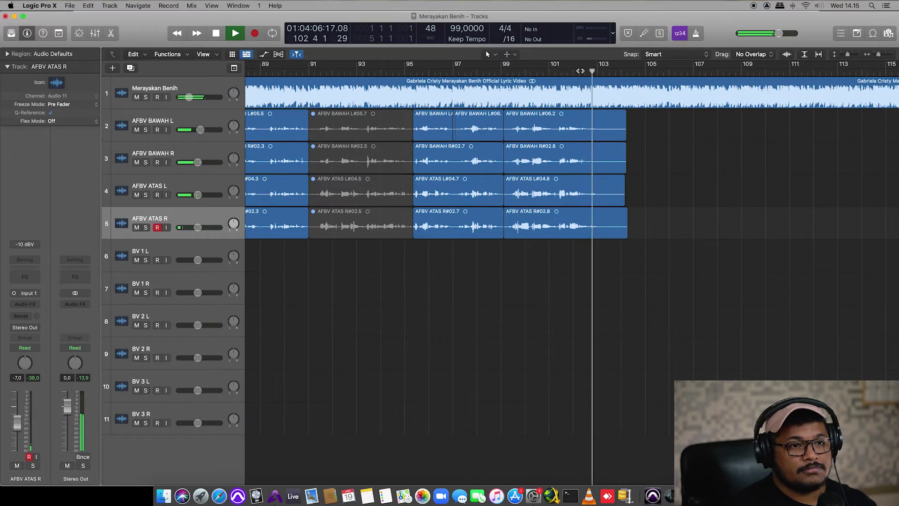
{"action": "left_click_drag", "start_coordinate": [567, 246], "coordinate": [549, 137]}
{"action": "key", "text": "Delete"}
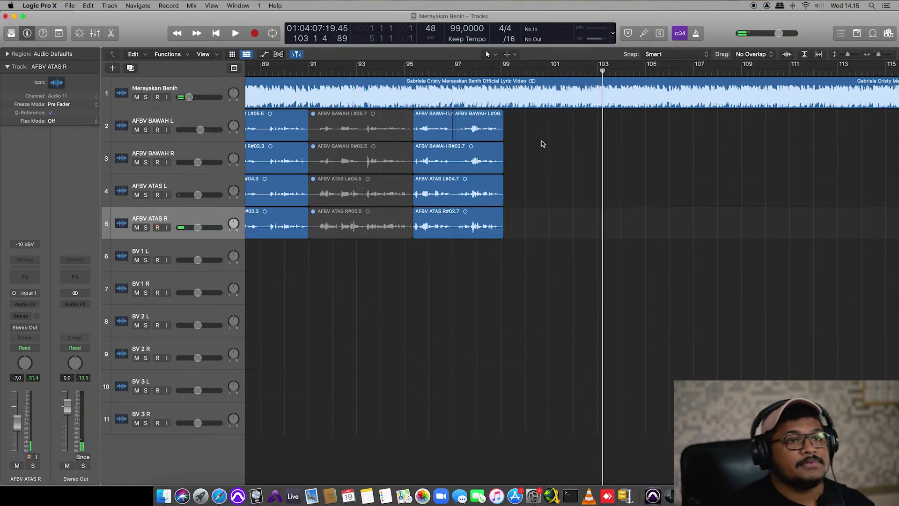
- Copy the four AFBV regions starting at bar 87 to bar 101 and check their timing by playing from there
{"action": "double_click", "coordinate": [499, 73]}
{"action": "scroll", "coordinate": [511, 161], "scroll_direction": "left", "scroll_amount": 5}
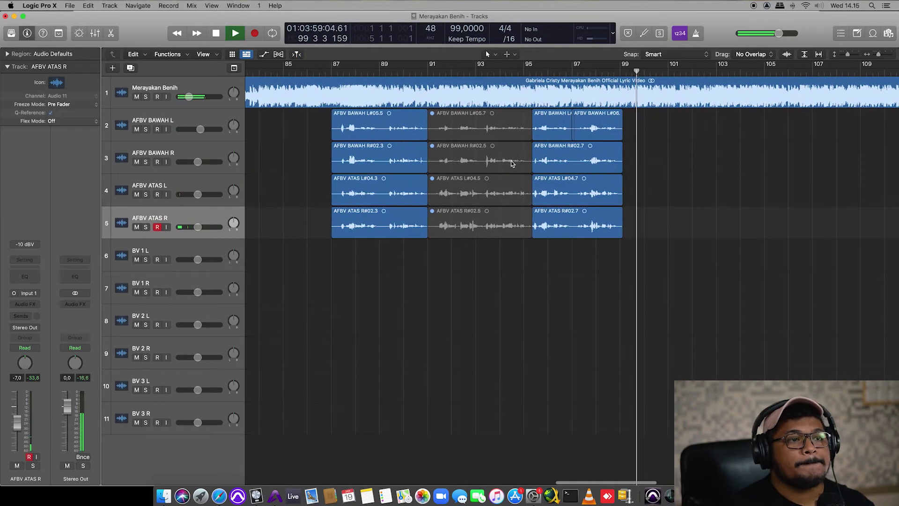
{"action": "left_click_drag", "start_coordinate": [308, 128], "coordinate": [357, 229]}
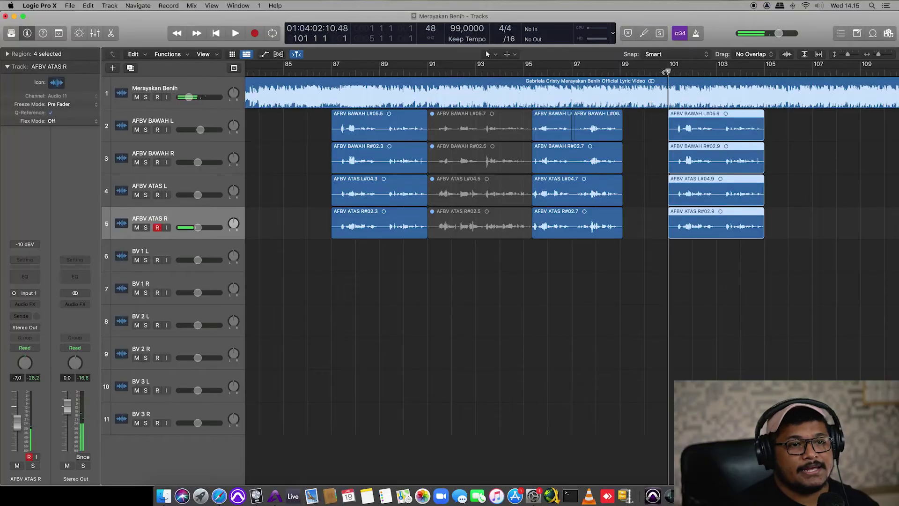
{"action": "key", "text": "space"}
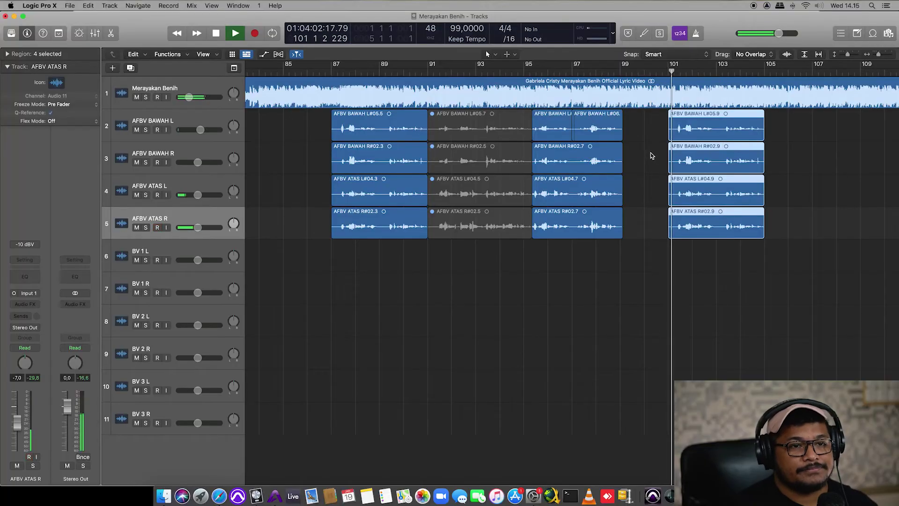
{"action": "key", "text": "space"}
- Move the four copied AFBV regions to start at about bar 102 and play from their start
{"action": "left_click_drag", "start_coordinate": [581, 142], "coordinate": [615, 137]}
{"action": "key", "text": "space"}
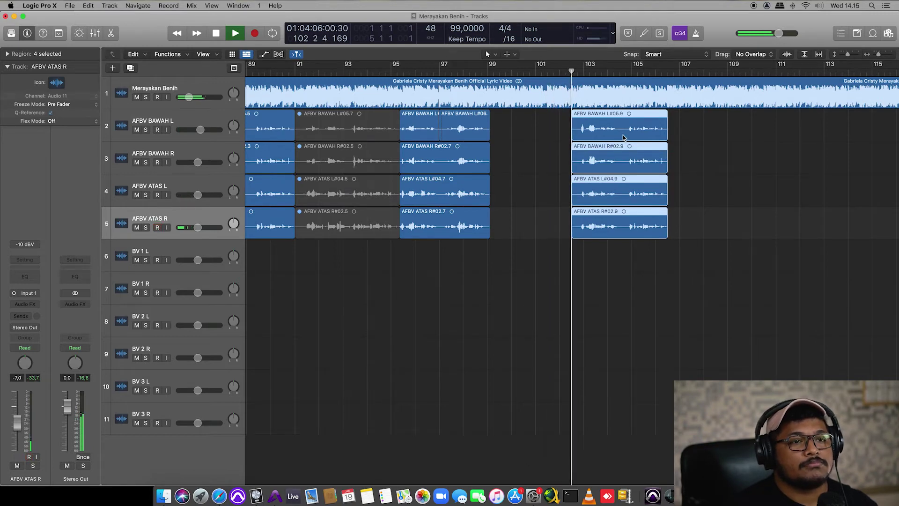
{"action": "left_click_drag", "start_coordinate": [623, 137], "coordinate": [611, 137]}
{"action": "left_click", "coordinate": [560, 73]}
{"action": "key", "text": "space"}
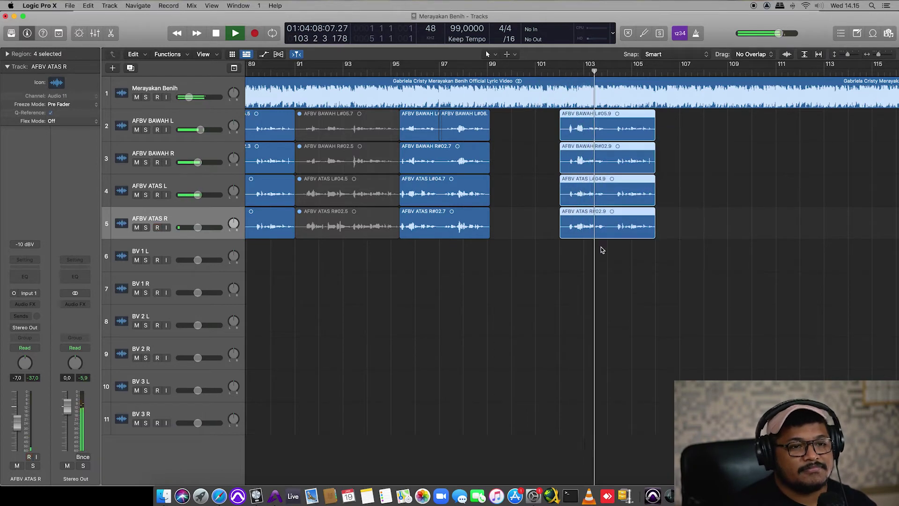
- Extend the ends of the copied AFBV regions to about bar 119, with the AFBV BAWAH L copy reaching about bar 113
{"action": "left_click_drag", "start_coordinate": [654, 236], "coordinate": [842, 254]}
{"action": "left_click_drag", "start_coordinate": [640, 137], "coordinate": [717, 145]}
{"action": "scroll", "coordinate": [579, 182], "scroll_direction": "left", "scroll_amount": 10}
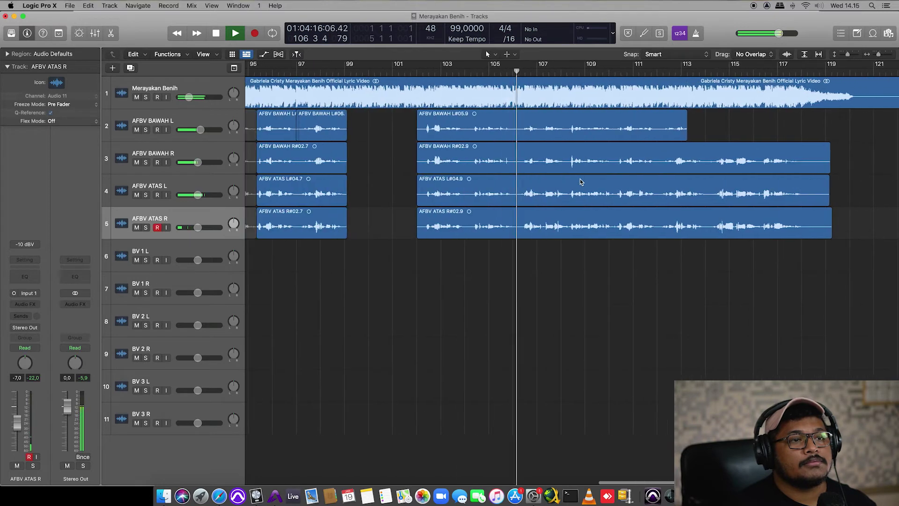
{"action": "scroll", "coordinate": [579, 182], "scroll_direction": "left", "scroll_amount": 2}
{"action": "left_click", "coordinate": [577, 187], "text": "ctrl+alt"}
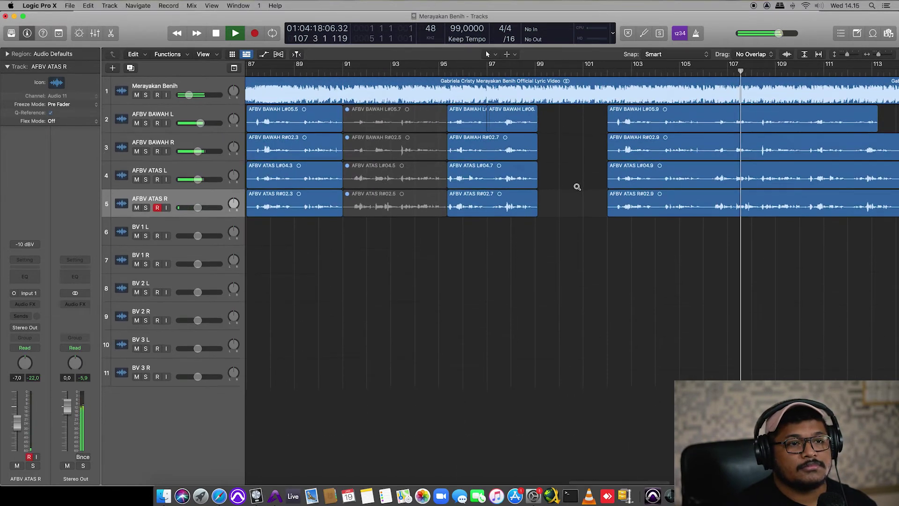
- Replace the AFBV BAWAH L copy at bar 102 with a copy of that track's full set of regions from bar 87
{"action": "left_click", "coordinate": [577, 187], "text": "ctrl+alt"}
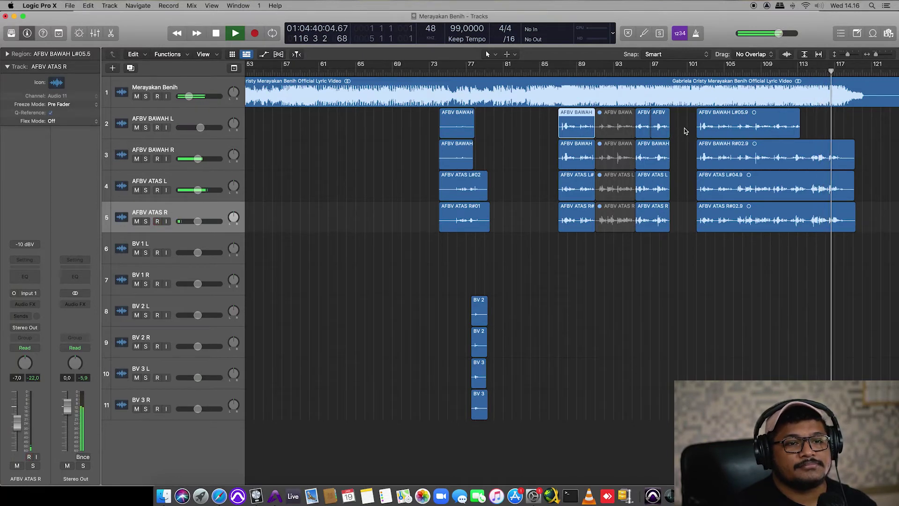
{"action": "left_click", "coordinate": [719, 129]}
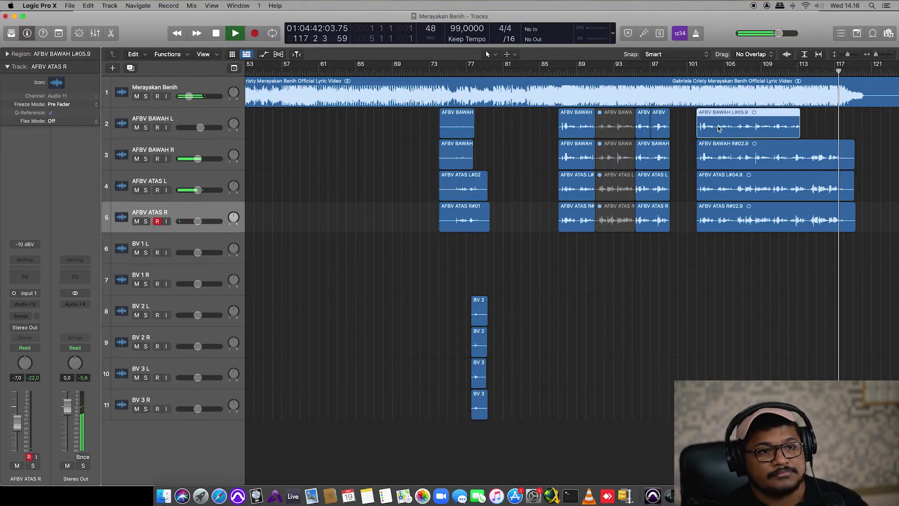
{"action": "key", "text": "Delete"}
{"action": "left_click", "coordinate": [572, 129]}
{"action": "left_click_drag", "start_coordinate": [571, 126], "coordinate": [833, 139]}
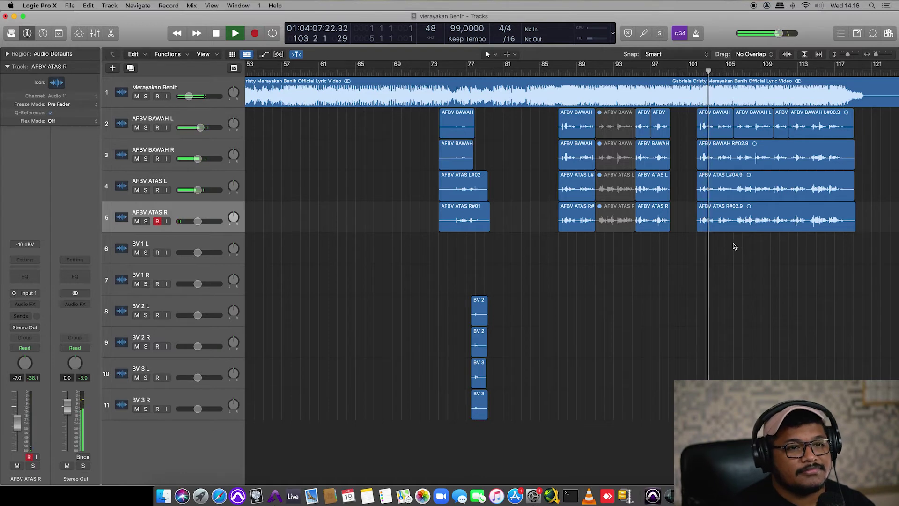
- Record backing vocal takes on BV 2 L and BV 2 R from about bar 105 to bar 109
{"action": "scroll", "coordinate": [721, 242], "scroll_direction": "left", "scroll_amount": 15}
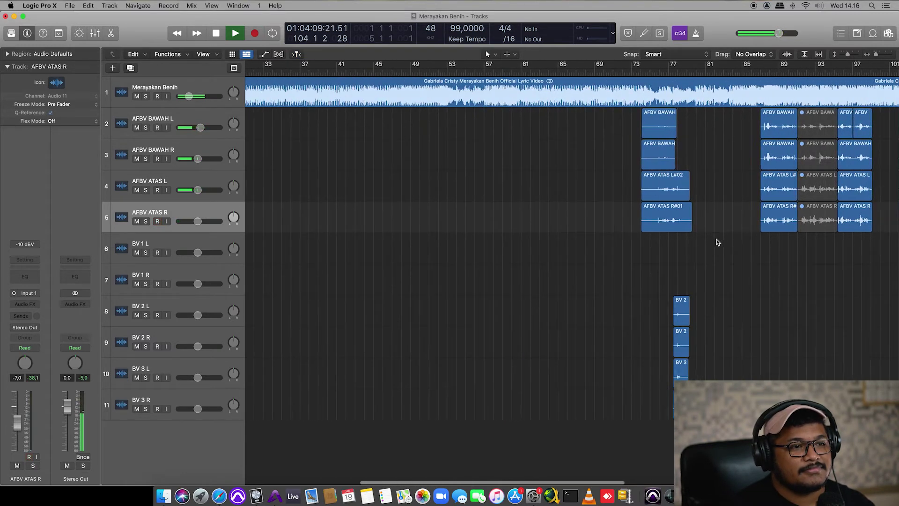
{"action": "scroll", "coordinate": [709, 242], "scroll_direction": "right", "scroll_amount": 15}
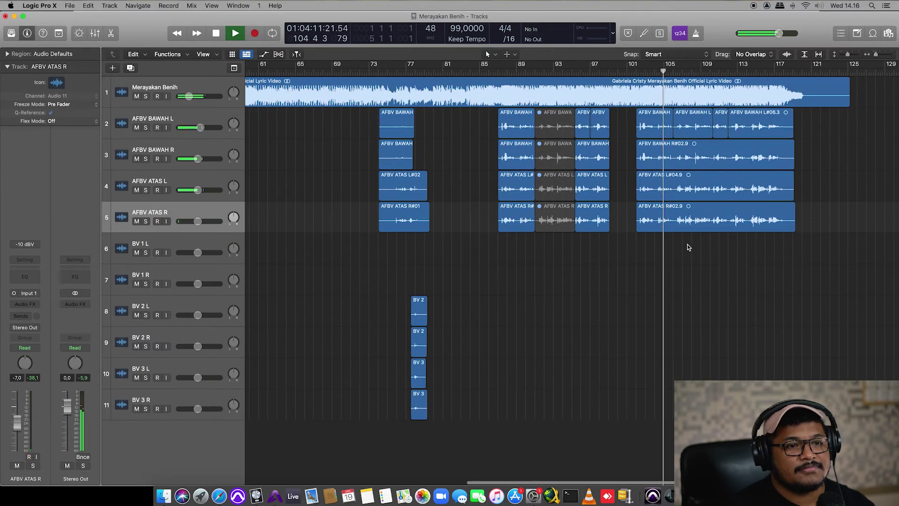
{"action": "scroll", "coordinate": [598, 241], "scroll_direction": "right", "scroll_amount": 5}
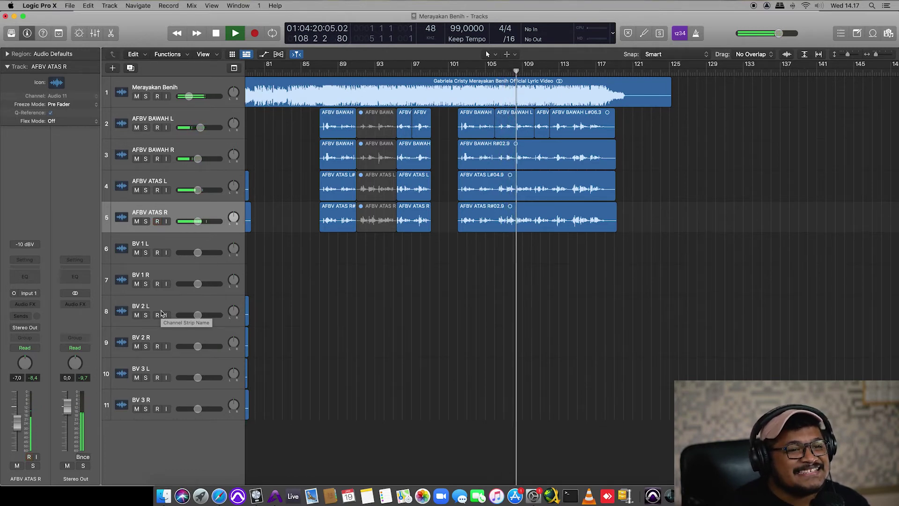
{"action": "key", "text": "space"}
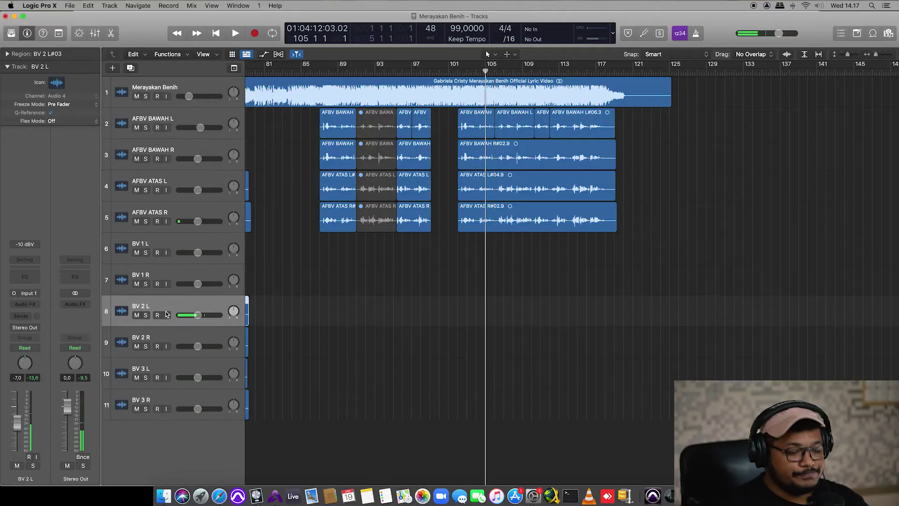
{"action": "key", "text": "r"}
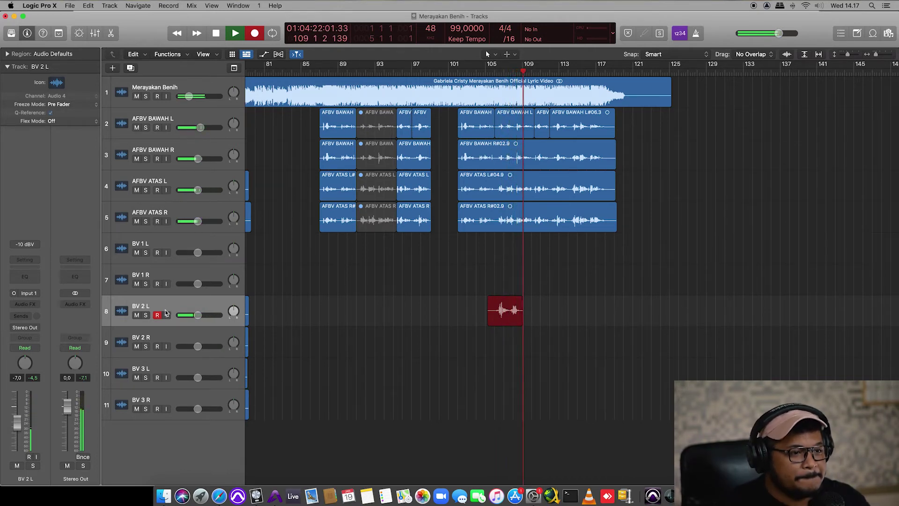
{"action": "key", "text": "space"}
{"action": "left_click", "coordinate": [158, 347]}
{"action": "key", "text": "r"}
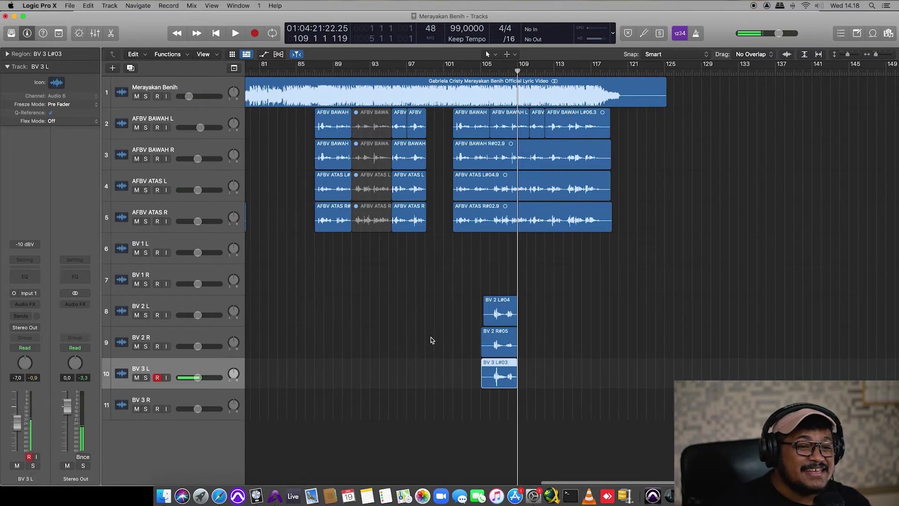
- Undo the BV 3 L take and record it again from about bar 105
{"action": "key", "text": "super+z"}
{"action": "key", "text": "space"}
{"action": "key", "text": "r"}
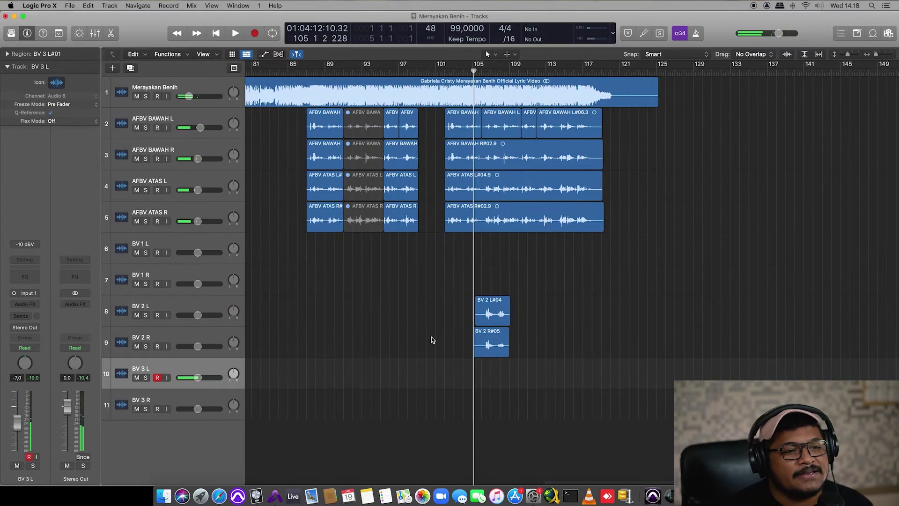